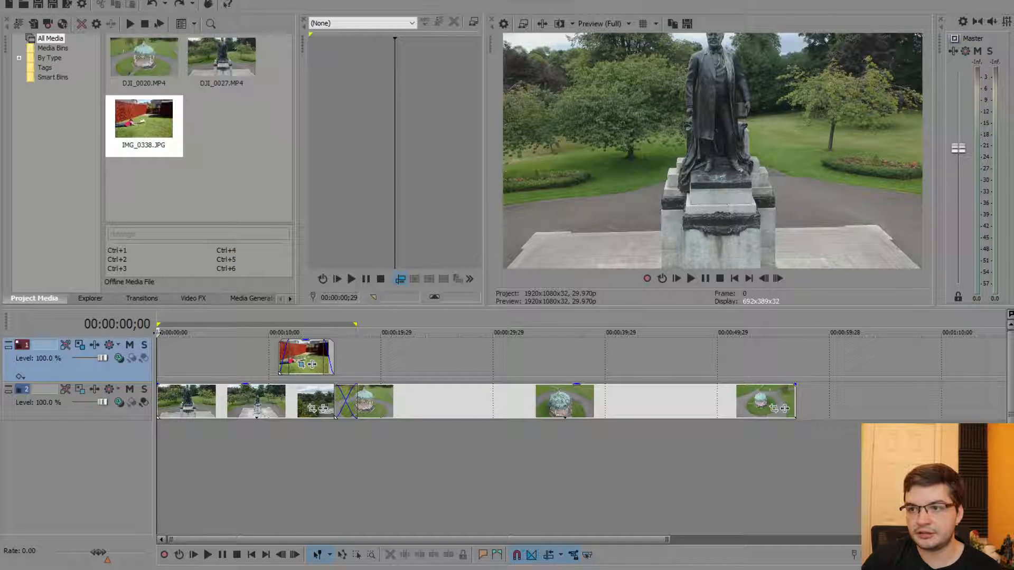
# Play the timeline from the start to review the picture-in-picture overlay, and return the playhead to the overlay's start at 00:00:10;24
pyautogui.press('space')
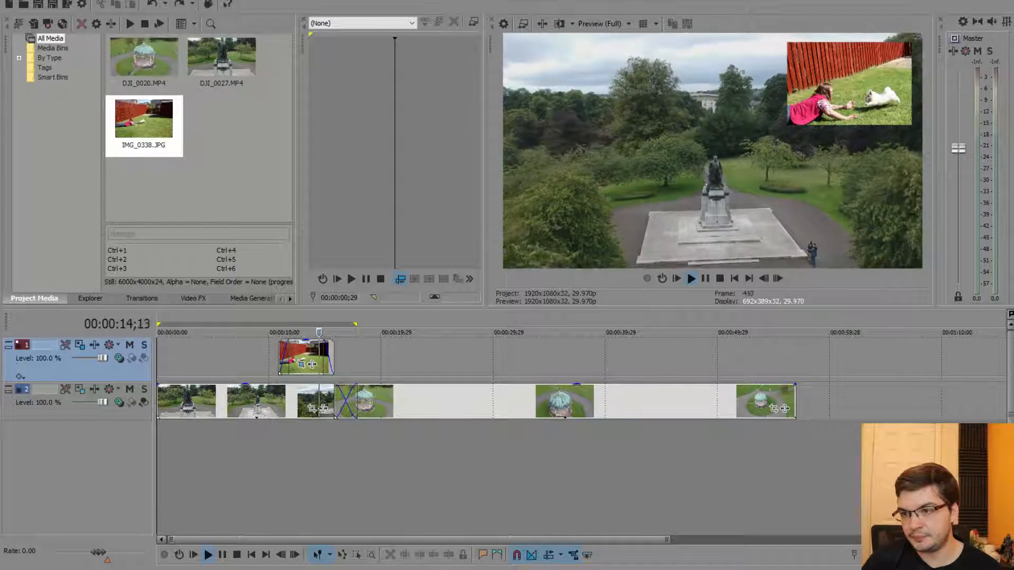
pyautogui.moveTo(323, 333); pyautogui.dragTo(278, 332)
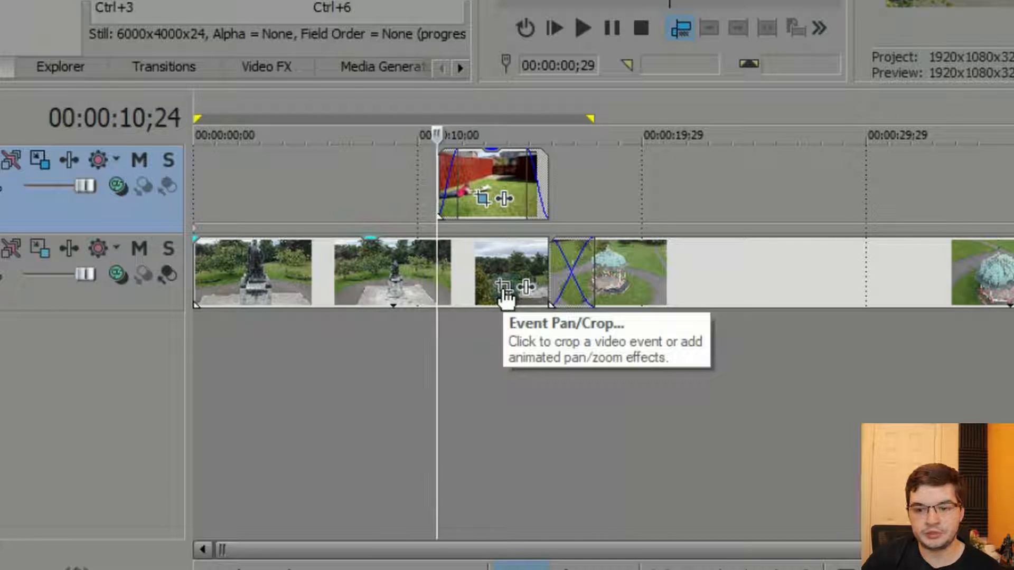
# In DJI_0027's Event Pan/Crop, add a position keyframe at 00:00:10;00 and shrink the crop frame to 527.0 by 296.5 around the statue
pyautogui.click(506, 297)
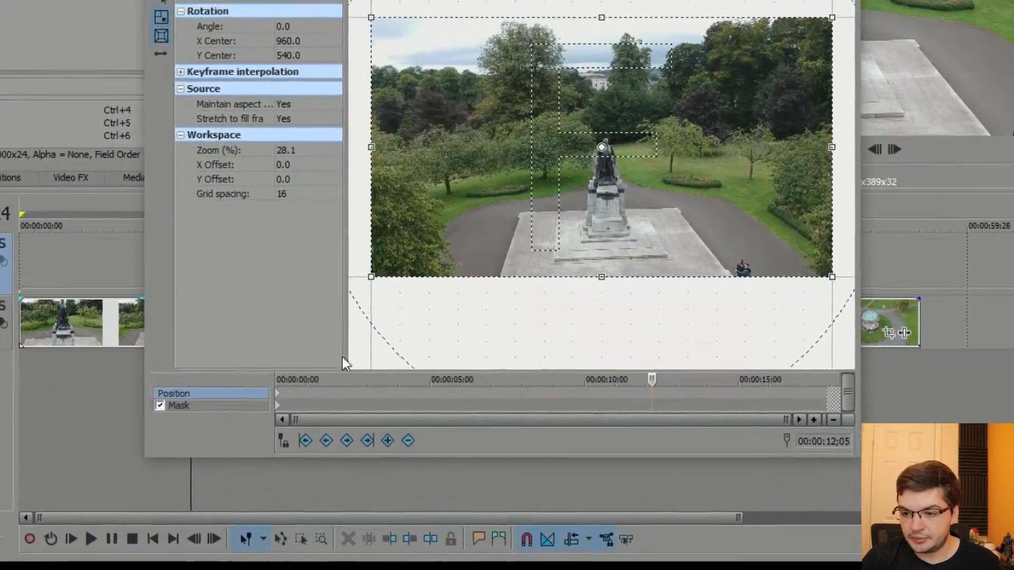
pyautogui.moveTo(653, 380); pyautogui.dragTo(638, 381)
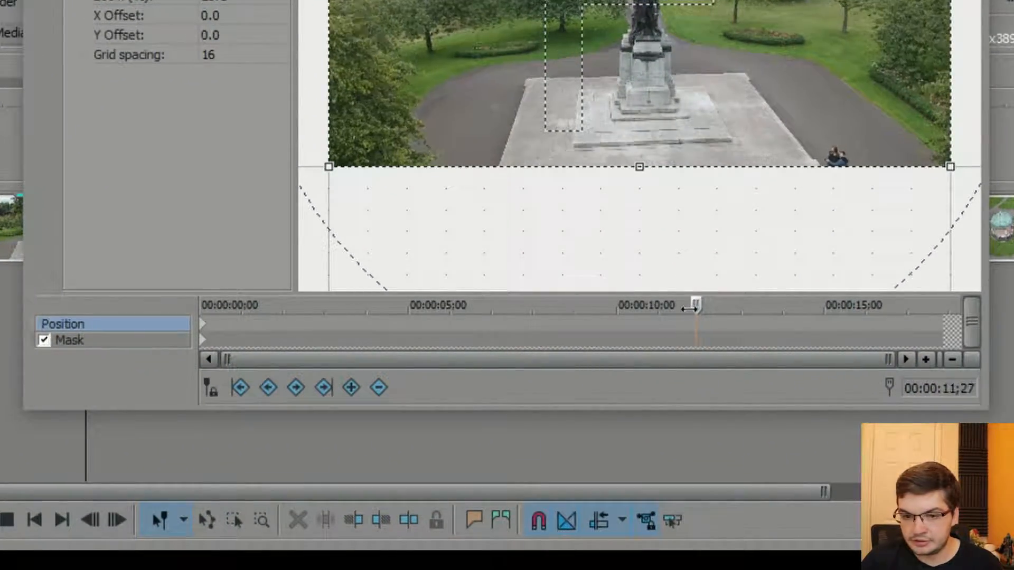
pyautogui.moveTo(690, 309); pyautogui.dragTo(617, 311)
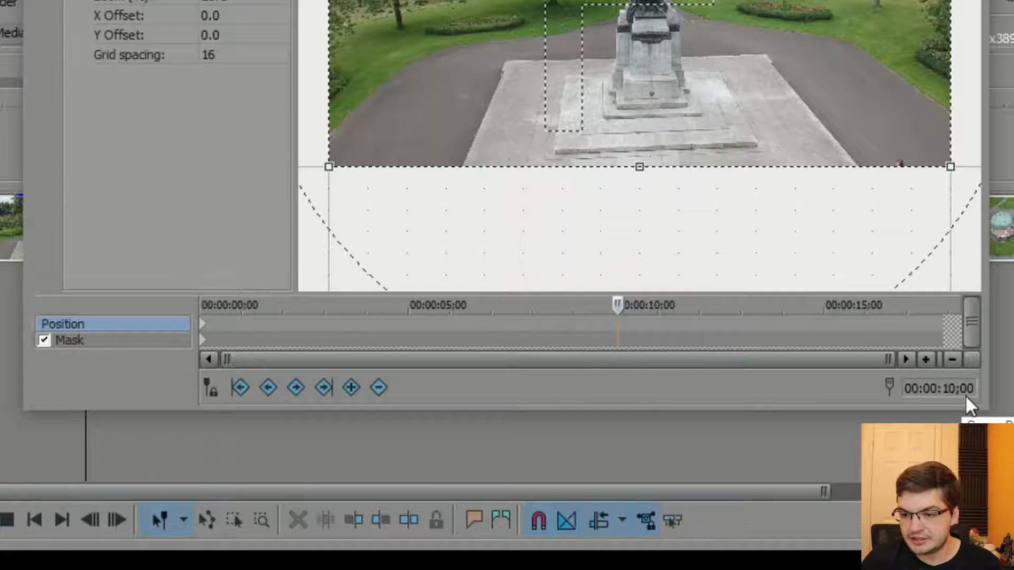
pyautogui.doubleClick(618, 327)
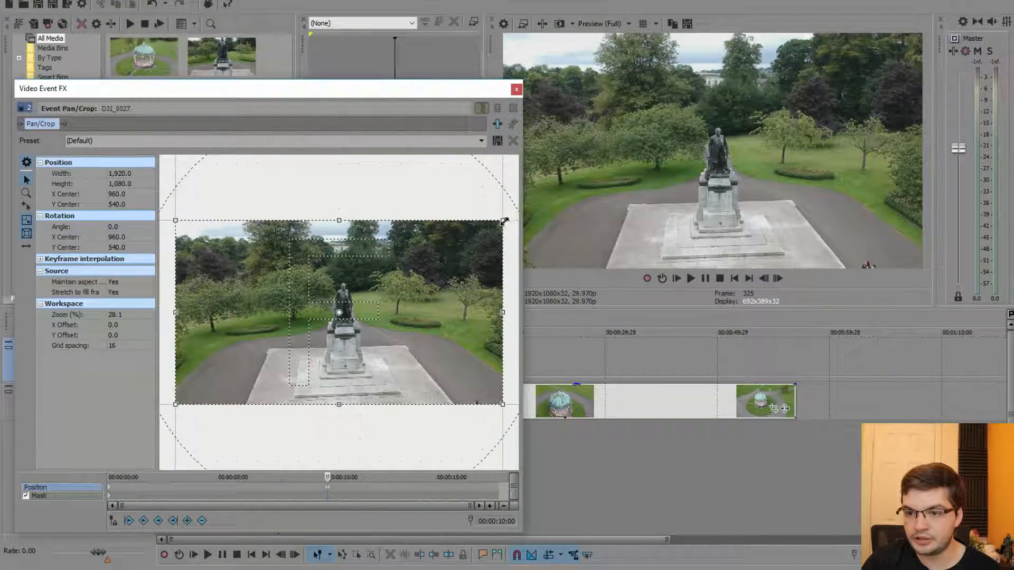
pyautogui.moveTo(502, 220); pyautogui.dragTo(399, 288)
pyautogui.moveTo(363, 92); pyautogui.dragTo(756, 233)
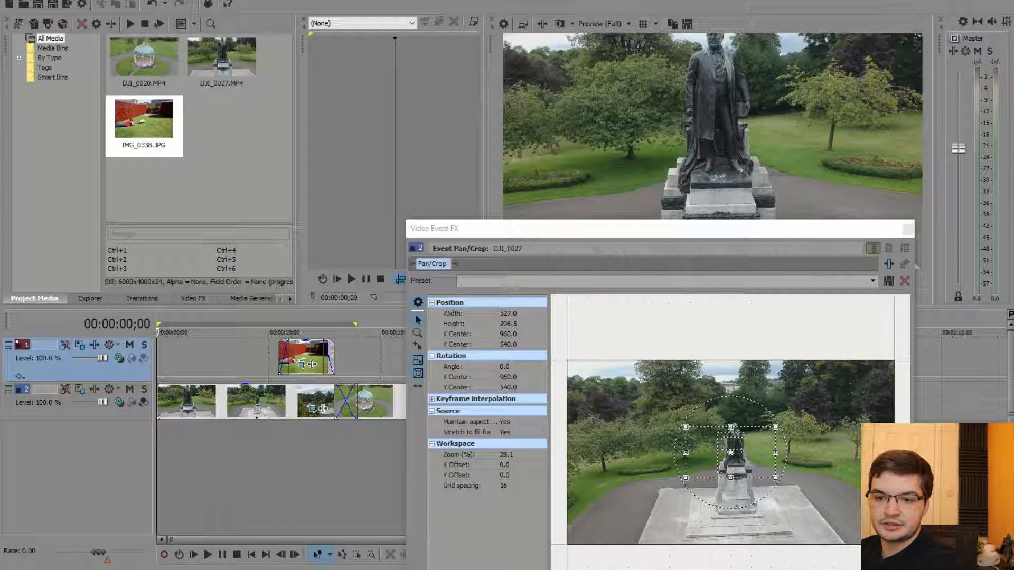
# Play the timeline from the start to review the animated zoom, and check DJI_0027's Event Pan/Crop settings
pyautogui.press('space')
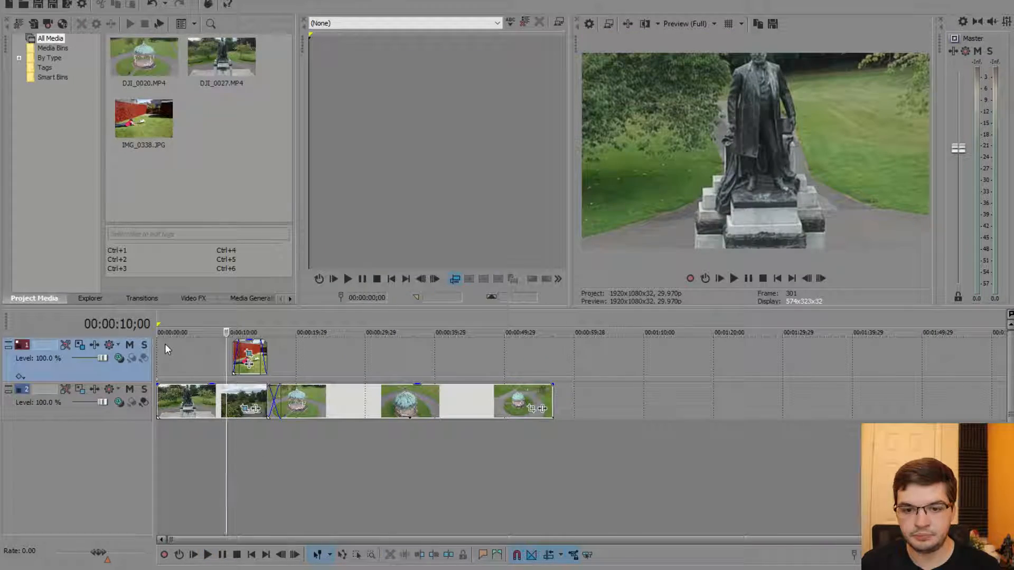
pyautogui.click(160, 341)
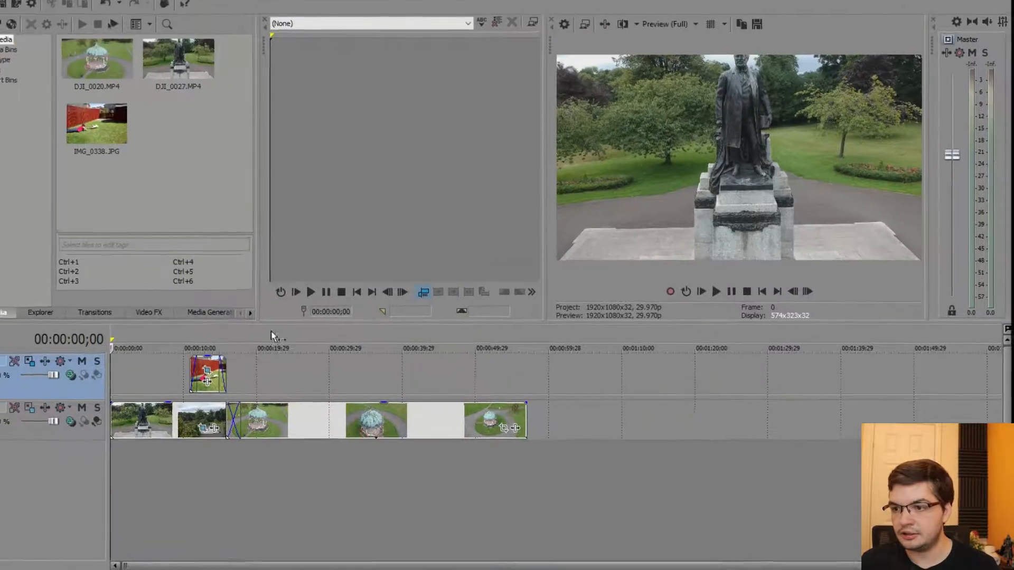
pyautogui.press('space')
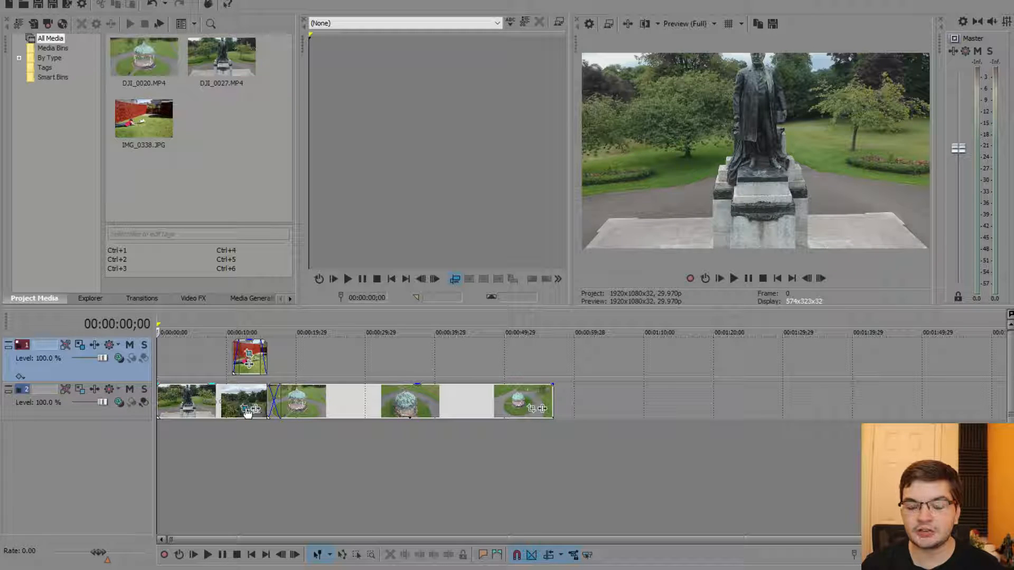
pyautogui.click(245, 409)
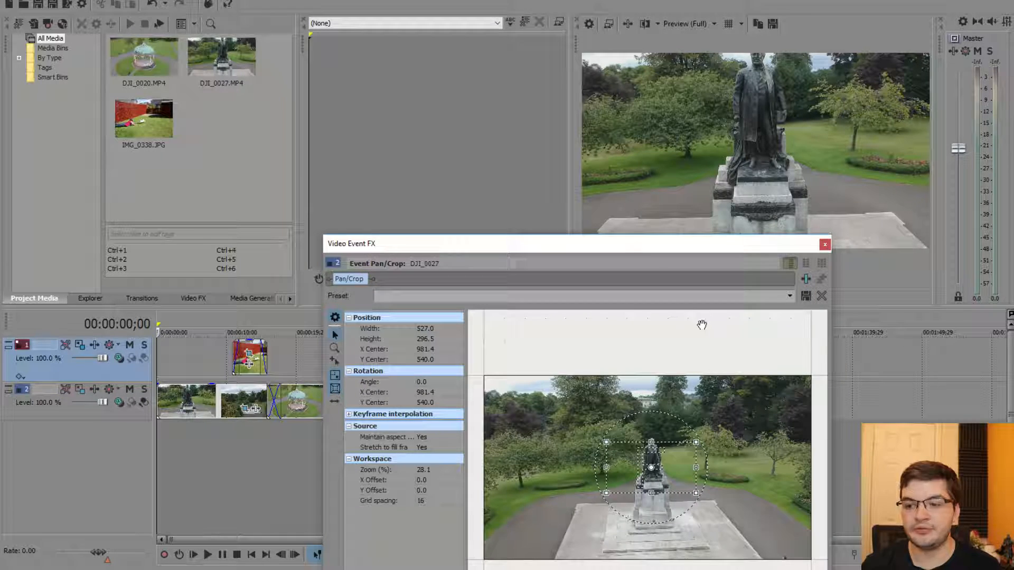
pyautogui.click(823, 245)
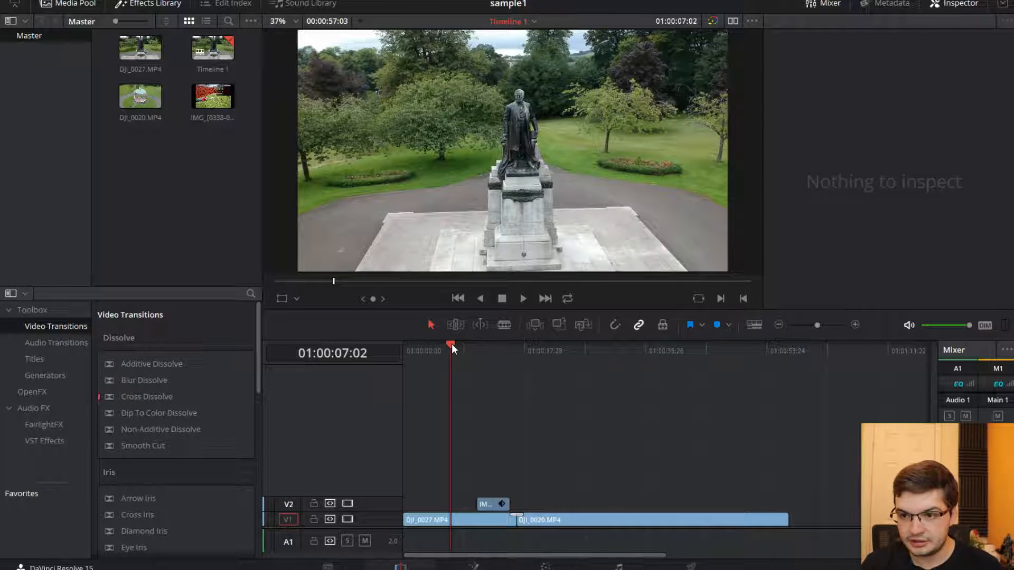
# Switch to DaVinci Resolve, place the playhead at 01:00:10:01 and select the DJI_0027.MP4 clip on Video 1
pyautogui.moveTo(449, 345); pyautogui.dragTo(471, 348)
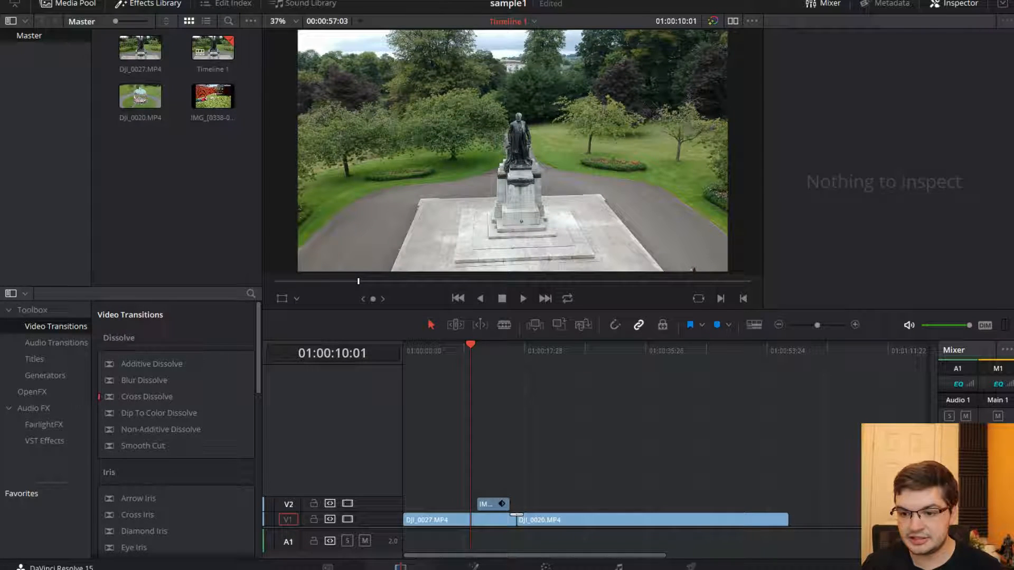
pyautogui.click(444, 519)
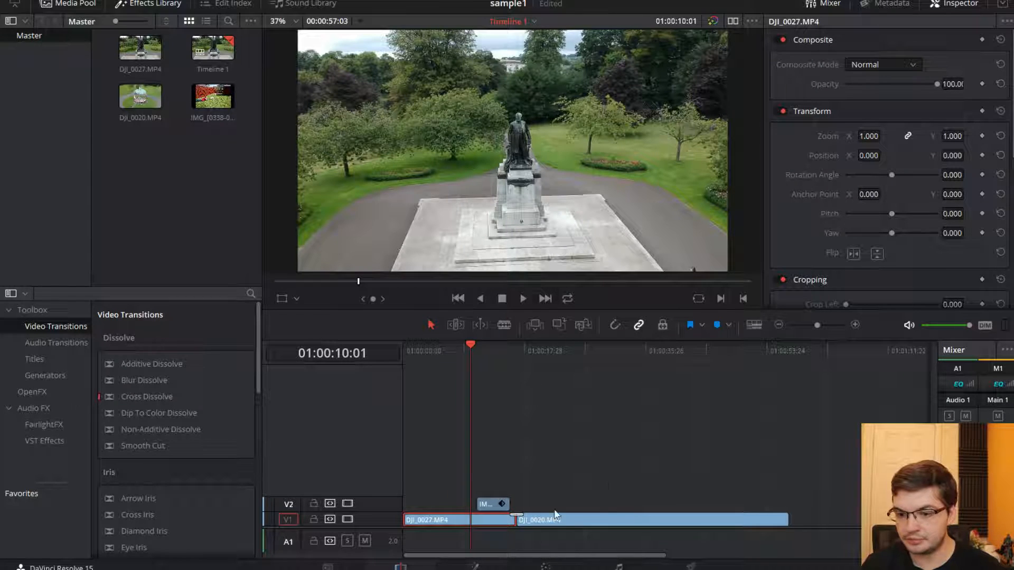
# Show thumbnails on the timeline clips and raise the divider between the video and audio tracks
pyautogui.click(755, 325)
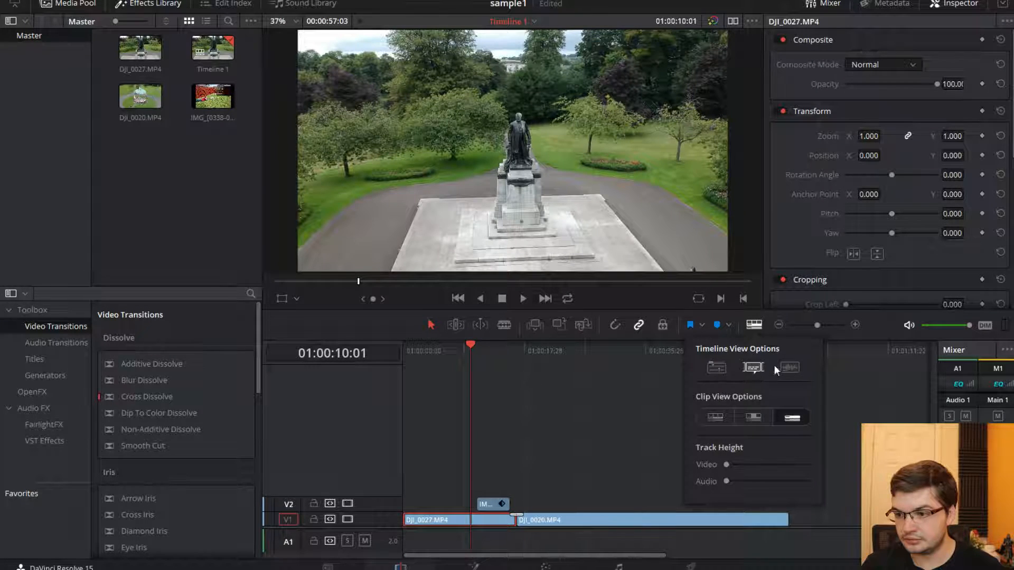
pyautogui.click(753, 418)
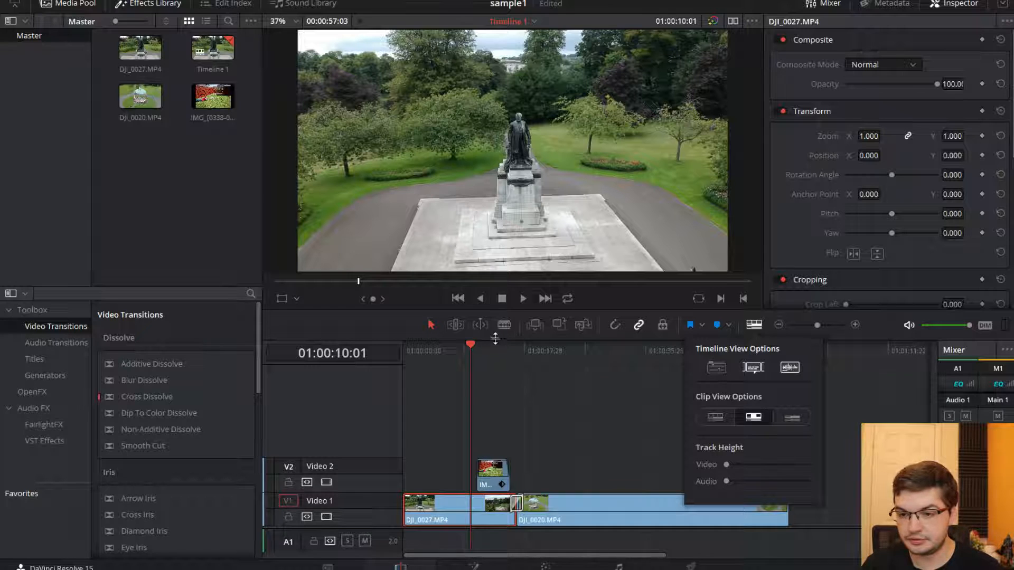
pyautogui.moveTo(421, 528); pyautogui.dragTo(421, 443)
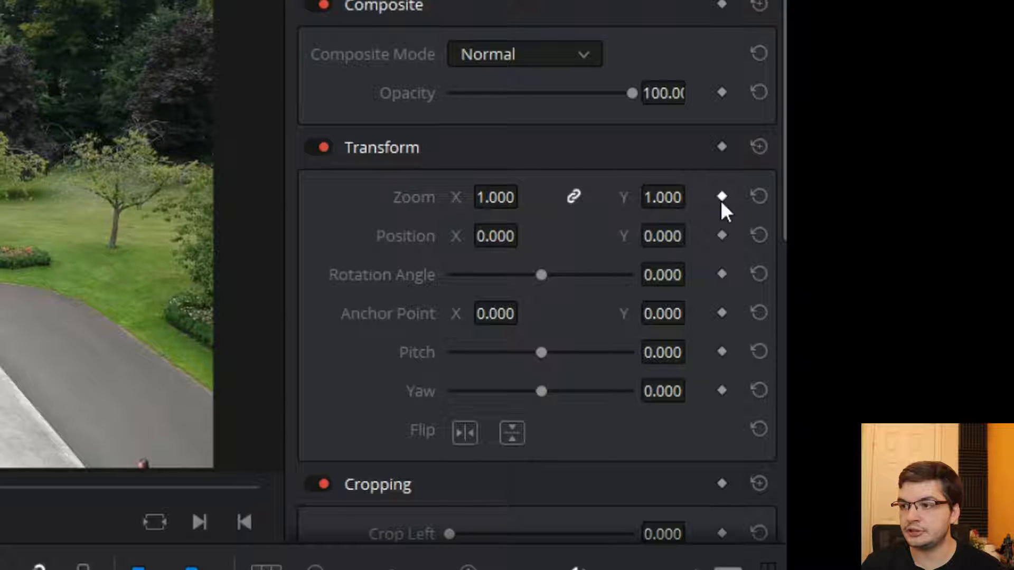
# Add Zoom and Position keyframes to DJI_0027.MP4 at 01:00:10:01 and at the clip's start, 01:00:00:00
pyautogui.click(722, 199)
pyautogui.click(723, 235)
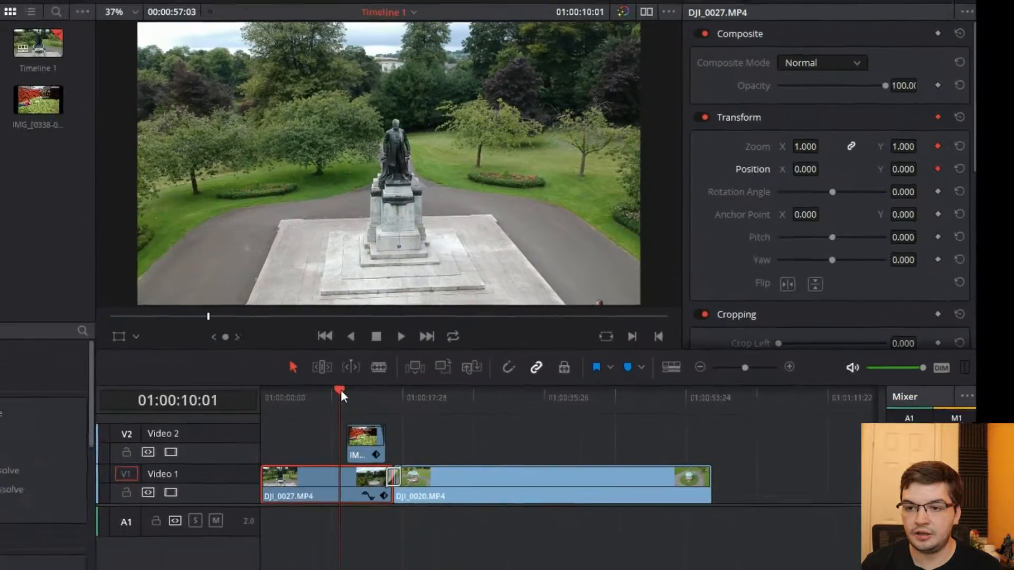
pyautogui.moveTo(341, 392); pyautogui.dragTo(378, 347)
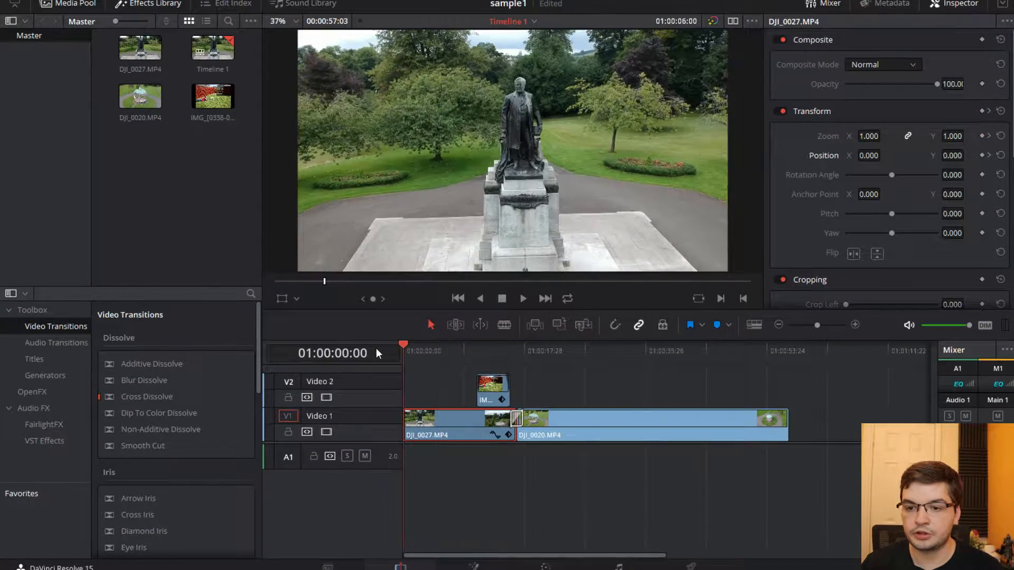
pyautogui.click(983, 135)
pyautogui.click(983, 155)
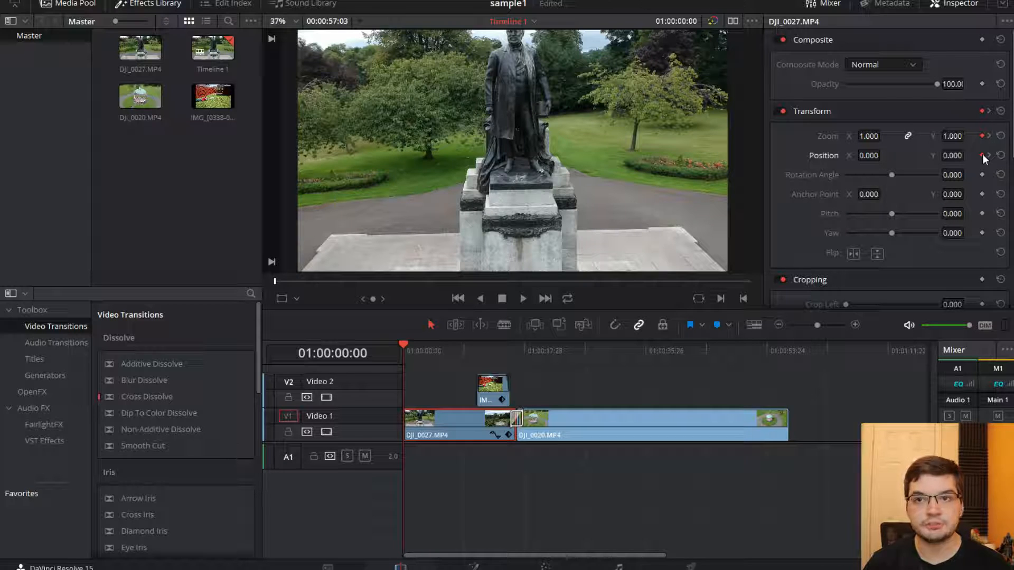
# Set the linked zoom of DJI_0027.MP4 to 3.270 at the 01:00:10:01 keyframe
pyautogui.moveTo(404, 343); pyautogui.dragTo(471, 348)
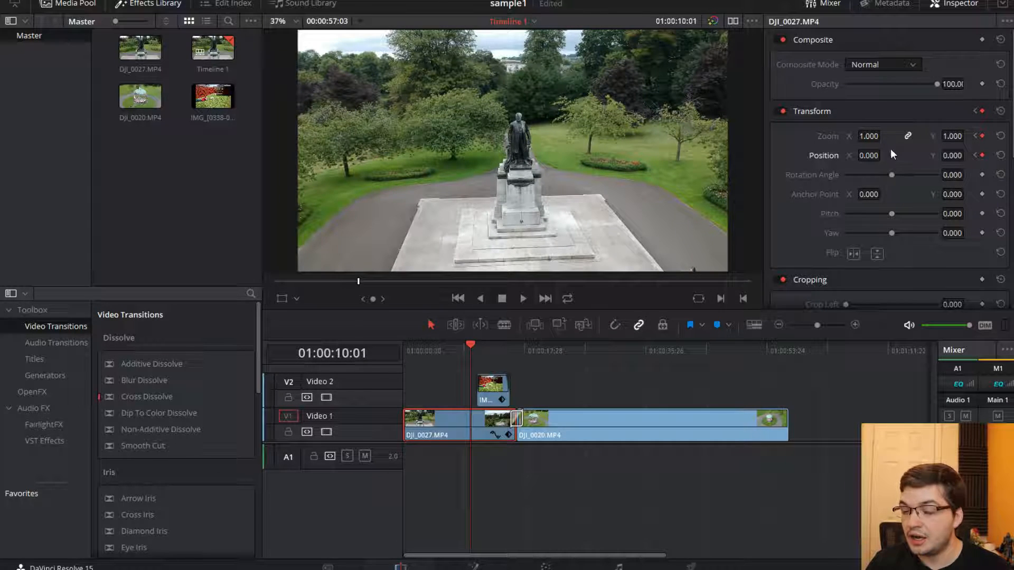
pyautogui.moveTo(864, 136); pyautogui.dragTo(883, 136)
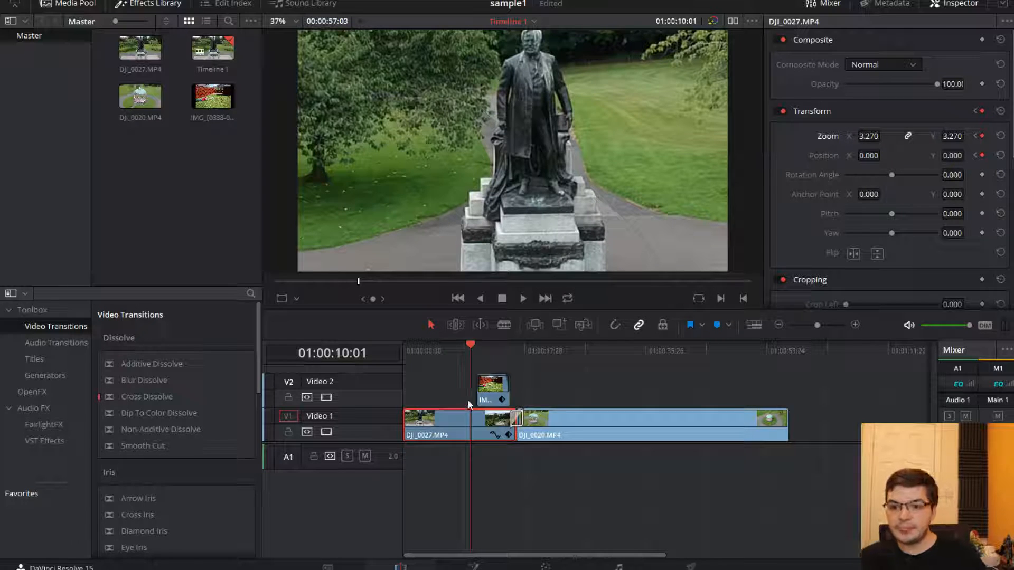
# Scrub between the two keyframes and play the clip from its start to review the zoom animation
pyautogui.moveTo(473, 344); pyautogui.dragTo(378, 343)
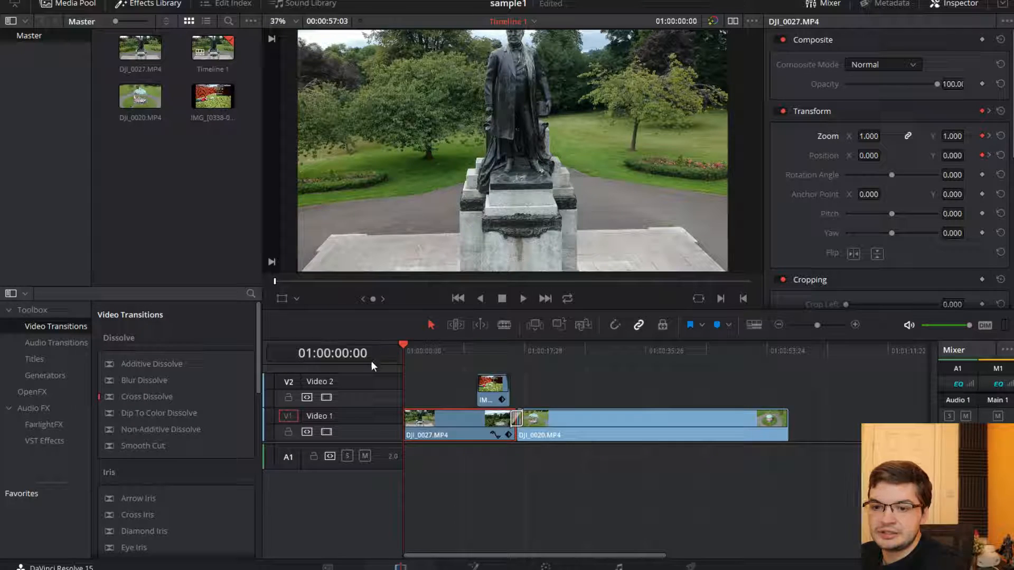
pyautogui.moveTo(404, 343); pyautogui.dragTo(471, 350)
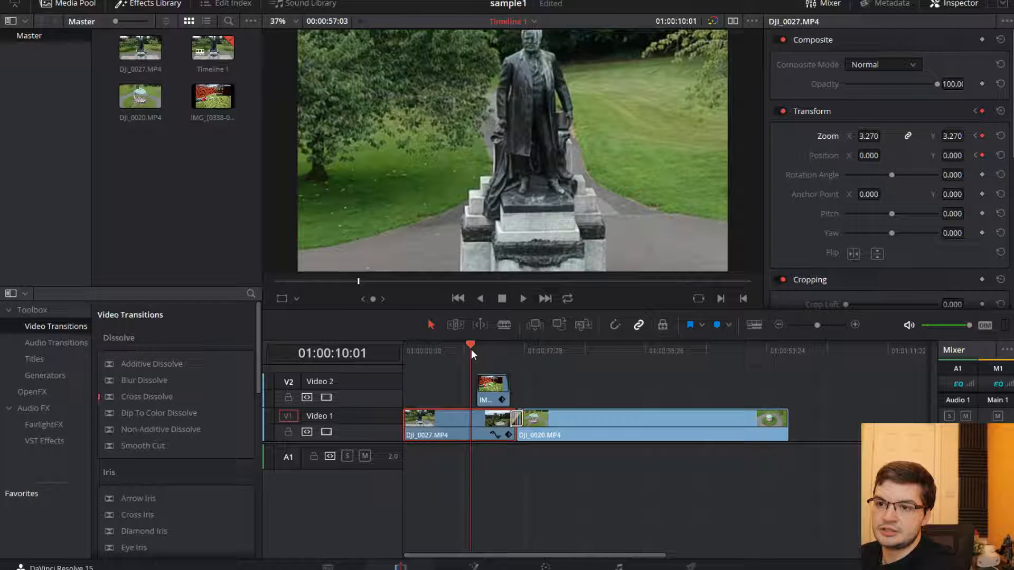
pyautogui.moveTo(471, 350); pyautogui.dragTo(401, 348)
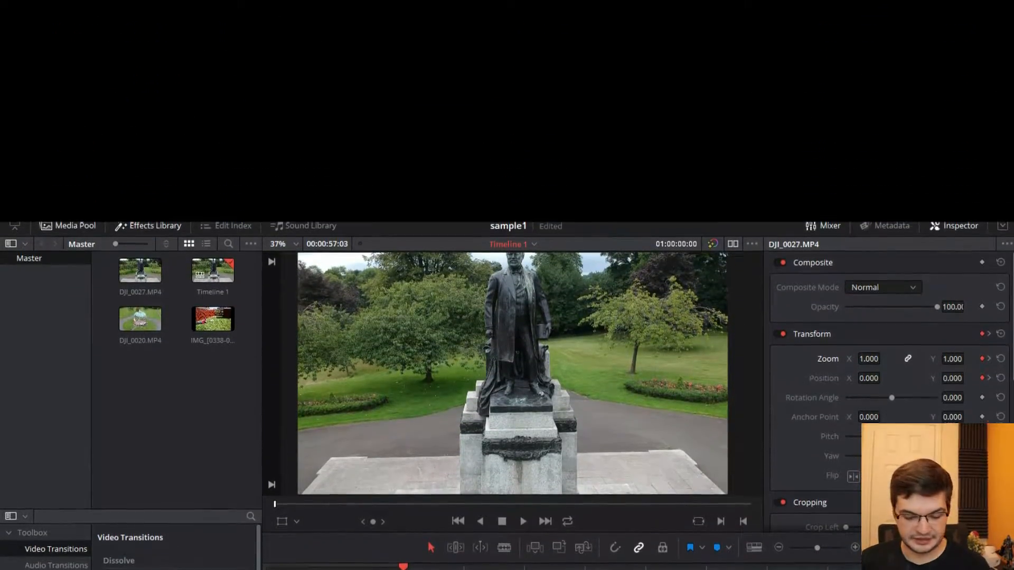
pyautogui.press('space')
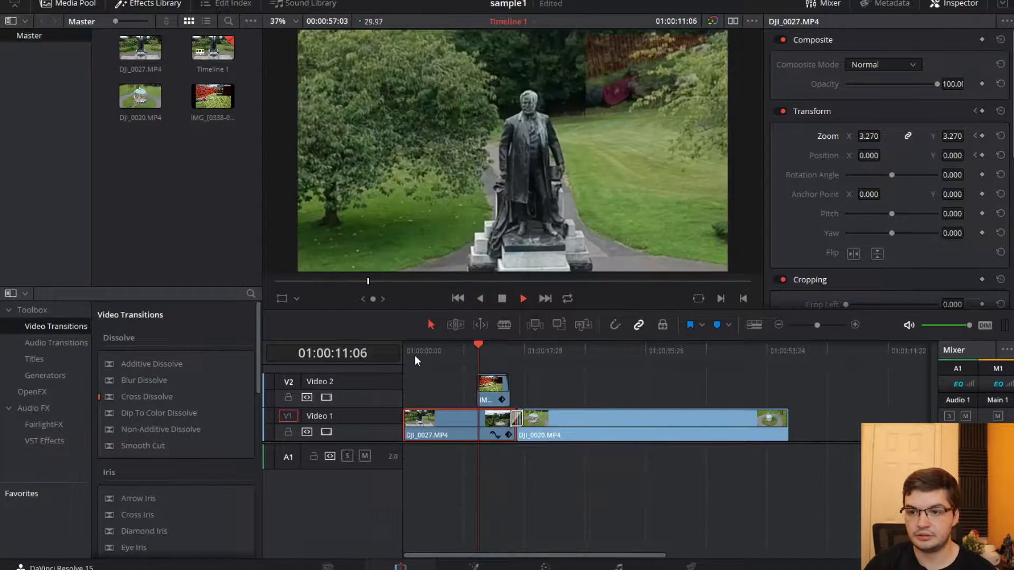
pyautogui.press('space')
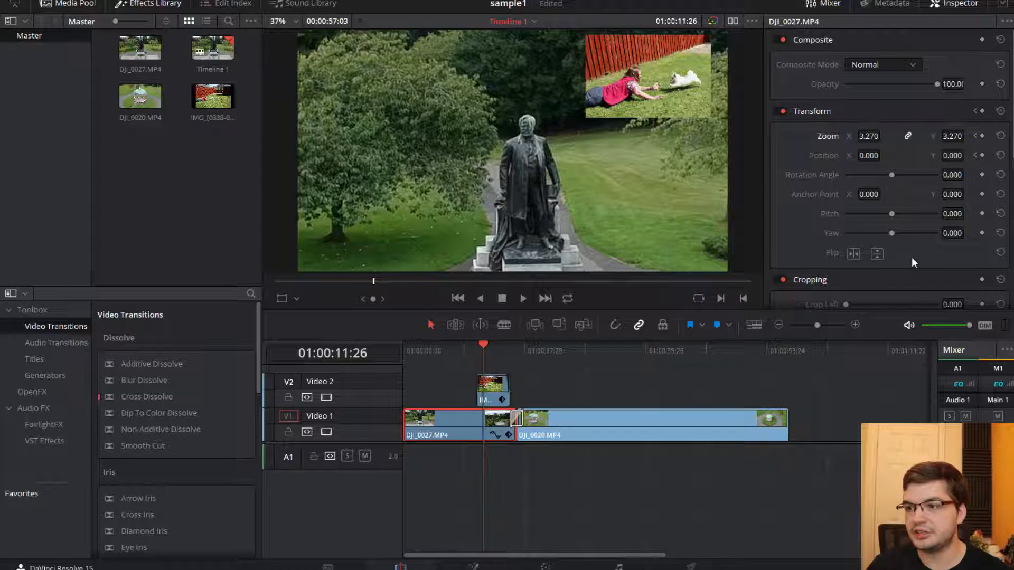
# Try a pitch of 0.765 and a yaw of 0.805 on DJI_0027.MP4, and undo both changes
pyautogui.moveTo(895, 214); pyautogui.dragTo(916, 233)
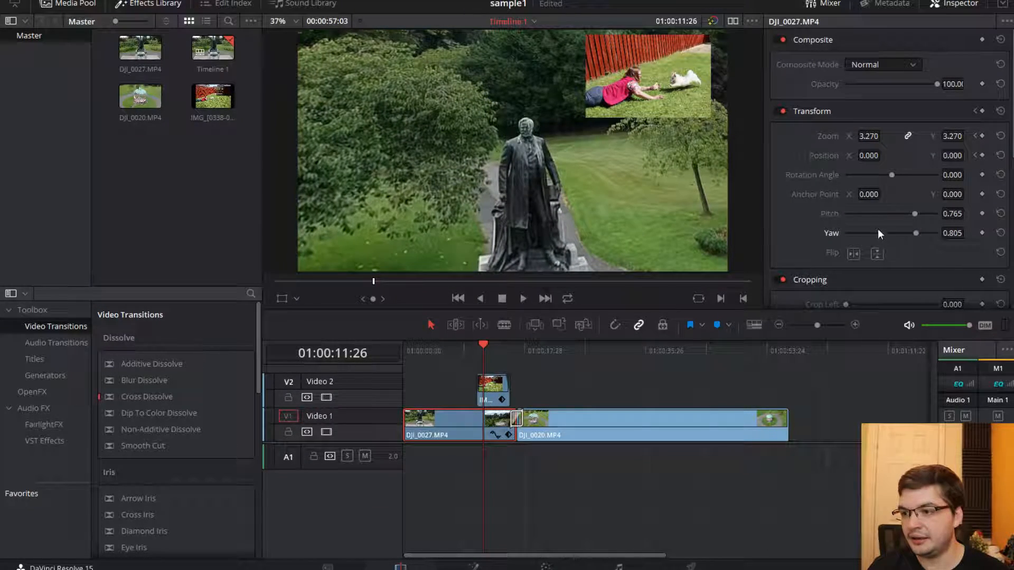
pyautogui.scroll(-1, 877, 228)
pyautogui.hotkey('ctrl', 'z')
pyautogui.hotkey('ctrl', 'z')
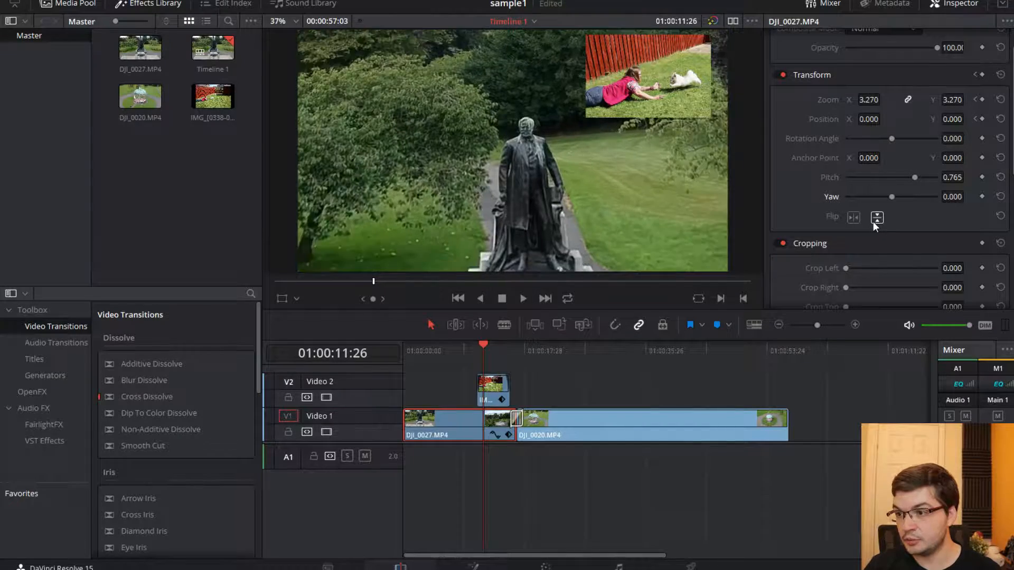
# Try rotating DJI_0027.MP4 by about 102.5 degrees, play it from the start, and undo the rotation
pyautogui.moveTo(890, 141); pyautogui.dragTo(905, 141)
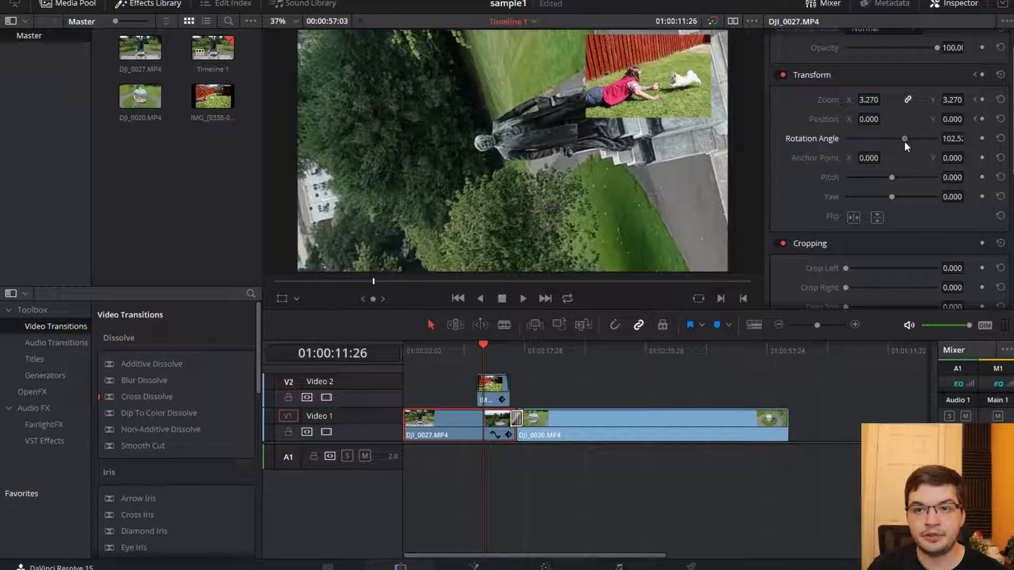
pyautogui.moveTo(484, 345); pyautogui.dragTo(399, 342)
pyautogui.press('space')
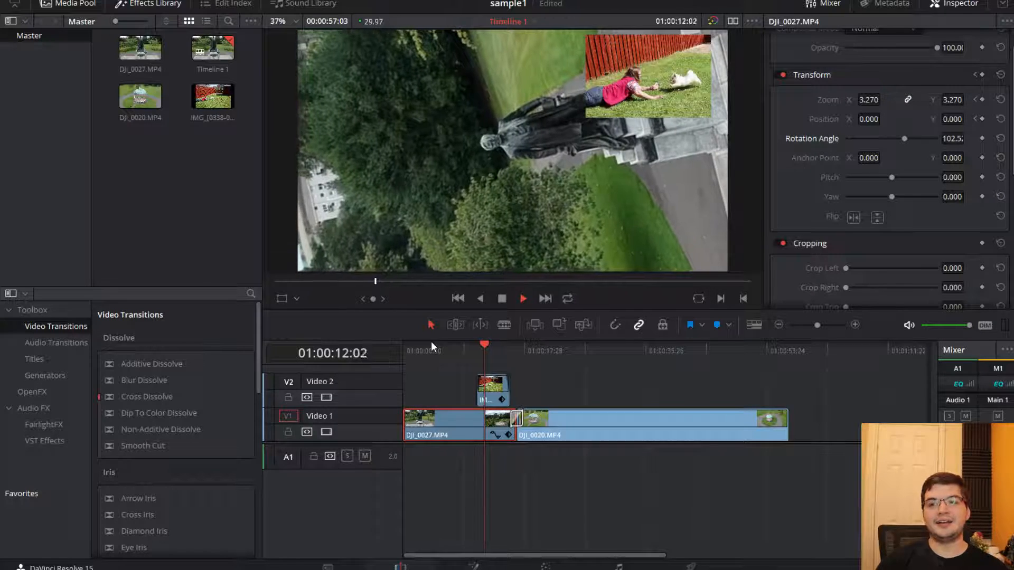
pyautogui.press('space')
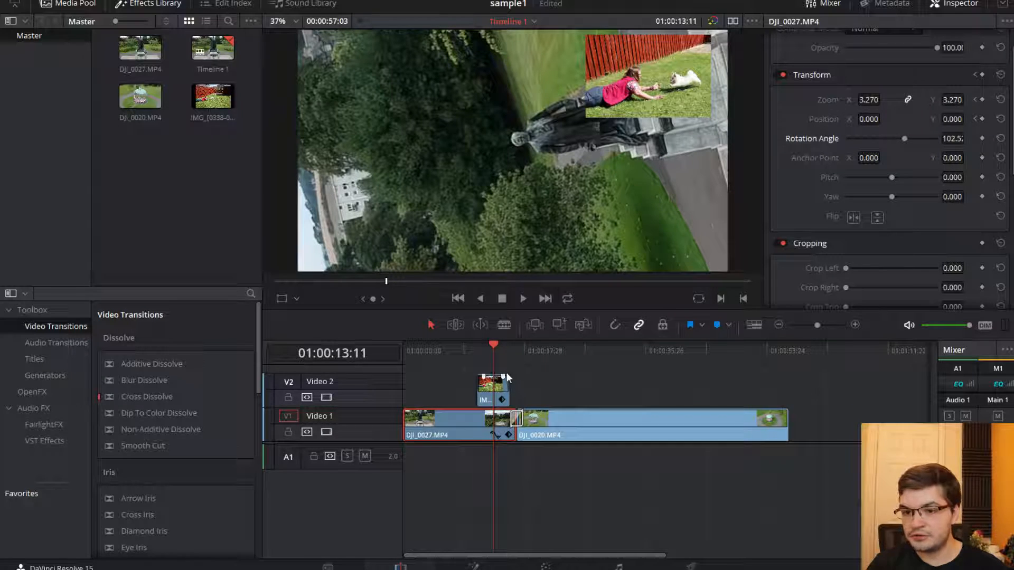
pyautogui.hotkey('ctrl', 'z')
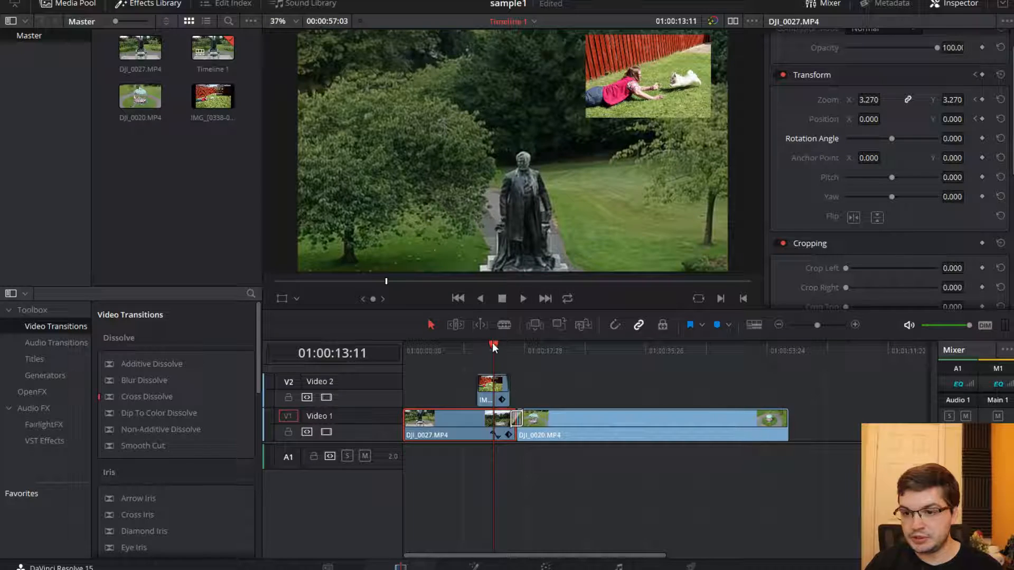
# With the playhead at 01:00:10:01, set DJI_0027.MP4's rotation angle to about 112 degrees, and return to the timeline's start to check it
pyautogui.moveTo(492, 343); pyautogui.dragTo(470, 342)
pyautogui.moveTo(891, 138); pyautogui.dragTo(906, 141)
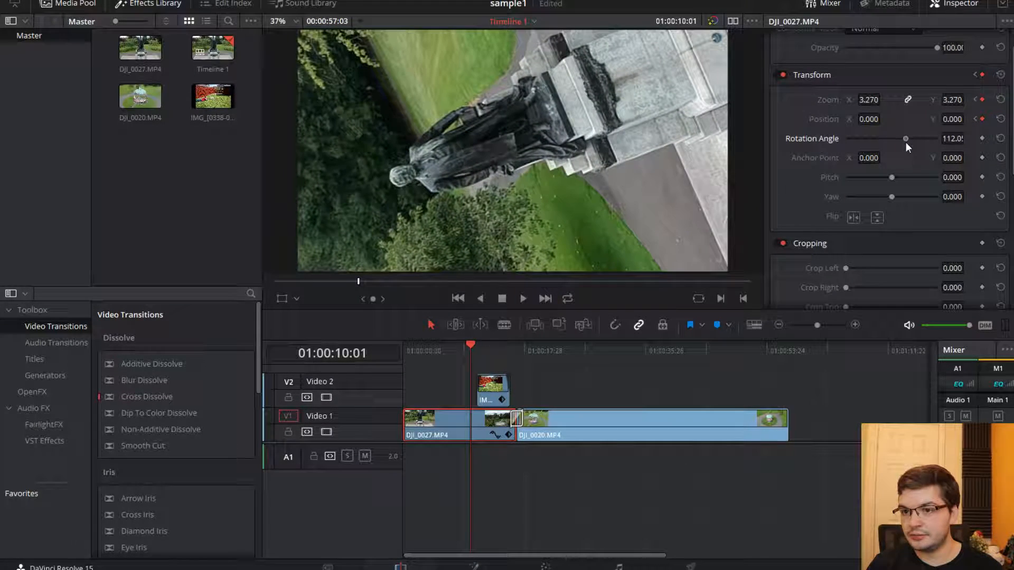
pyautogui.moveTo(474, 345); pyautogui.dragTo(388, 339)
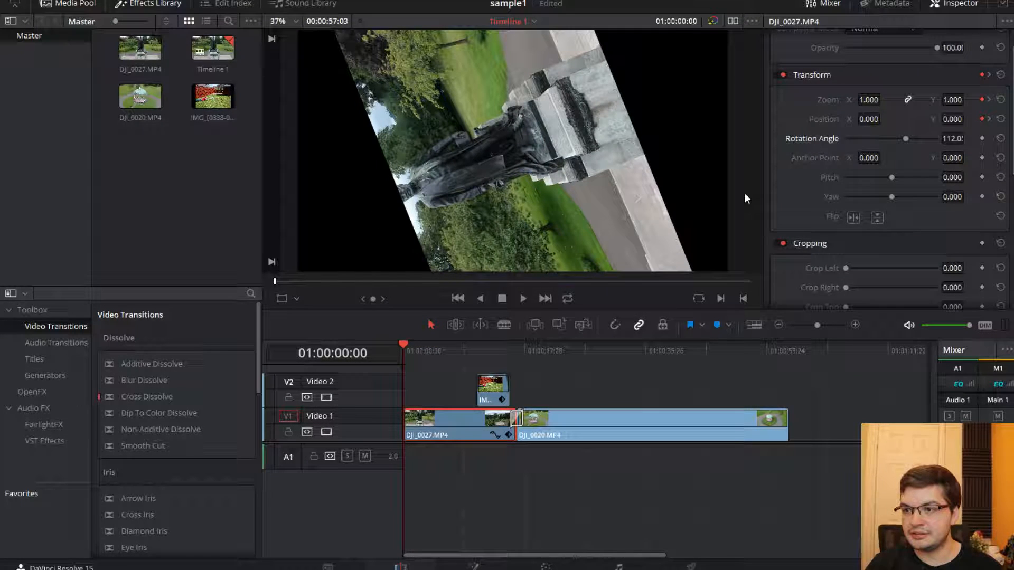
# At the timeline's start, try rotation angles of 100 and 0 on DJI_0027.MP4, and play the clip to review the rotation
pyautogui.click(952, 138)
pyautogui.write('100')
pyautogui.press('Return')
pyautogui.doubleClick(952, 139)
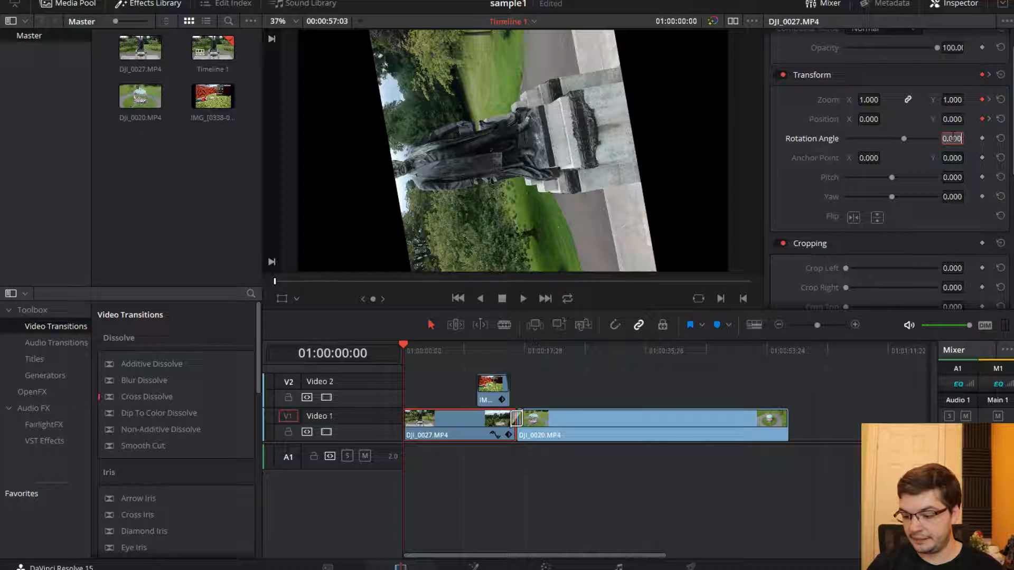
pyautogui.write('0')
pyautogui.press('Return')
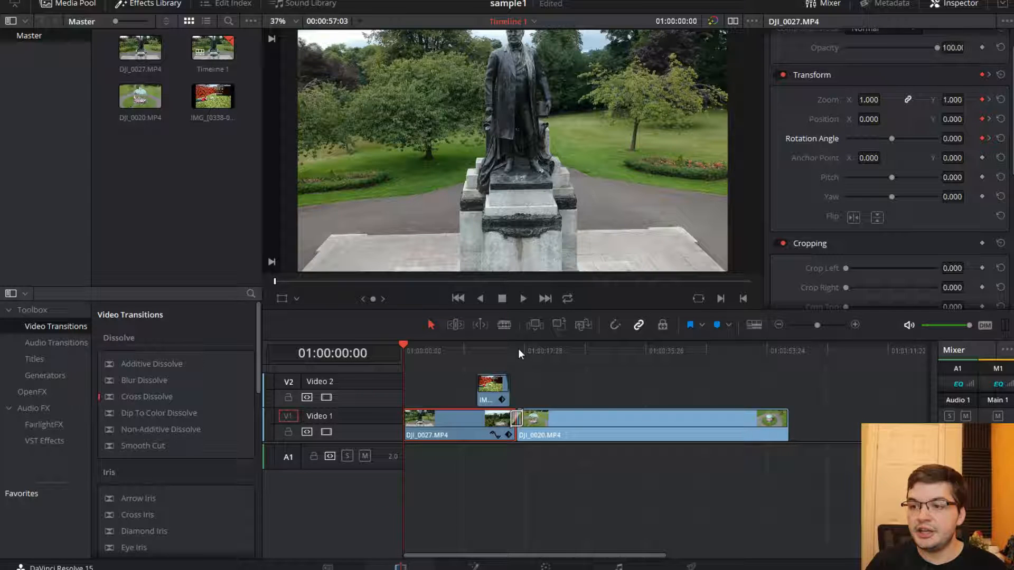
pyautogui.press('space')
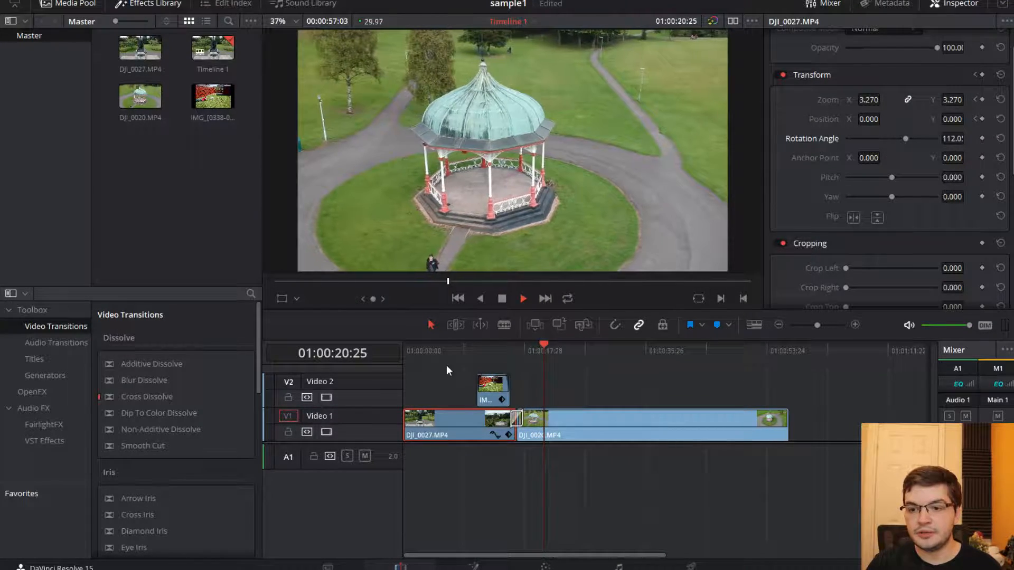
# Stop playback, return to the timeline's start, and set DJI_0027.MP4's rotation angle to 0
pyautogui.click(505, 299)
pyautogui.moveTo(547, 346); pyautogui.dragTo(403, 344)
pyautogui.click(953, 139)
pyautogui.write('0')
pyautogui.press('Return')
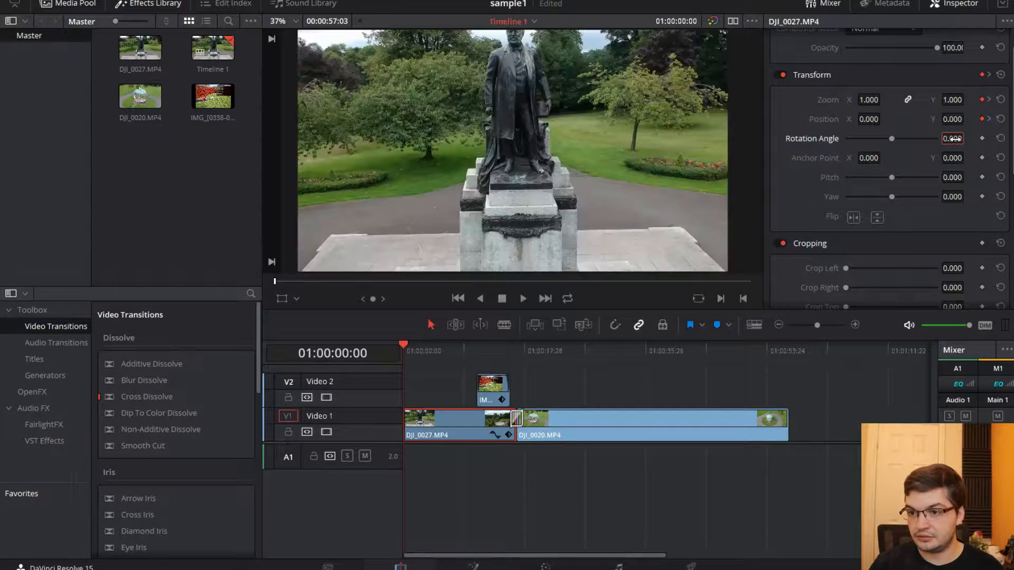
# Play DJI_0027.MP4 from the start to check it without rotation, and select the DJI_0020.MP4 clip on Video 1
pyautogui.press('space')
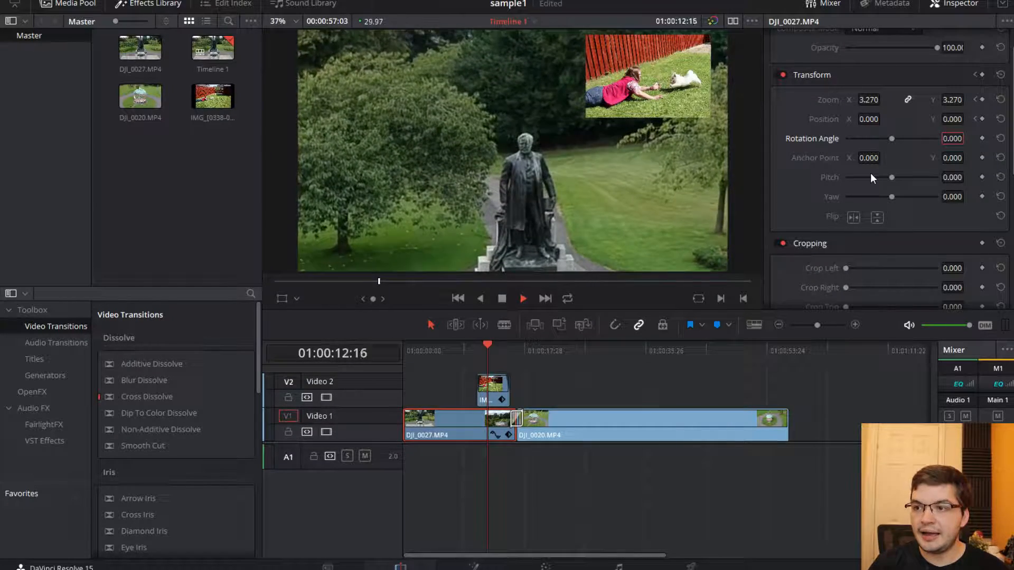
pyautogui.press('space')
pyautogui.click(724, 420)
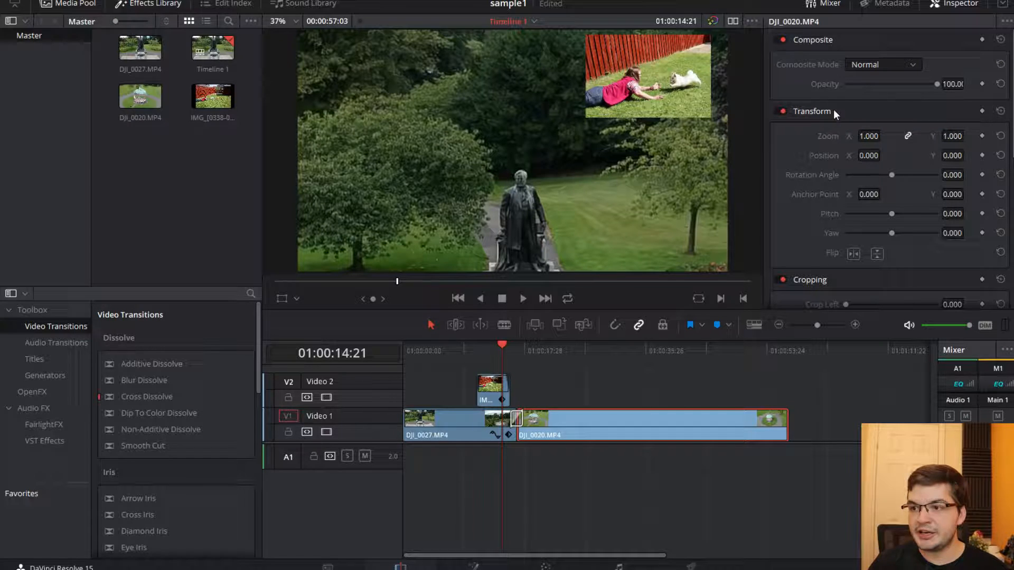